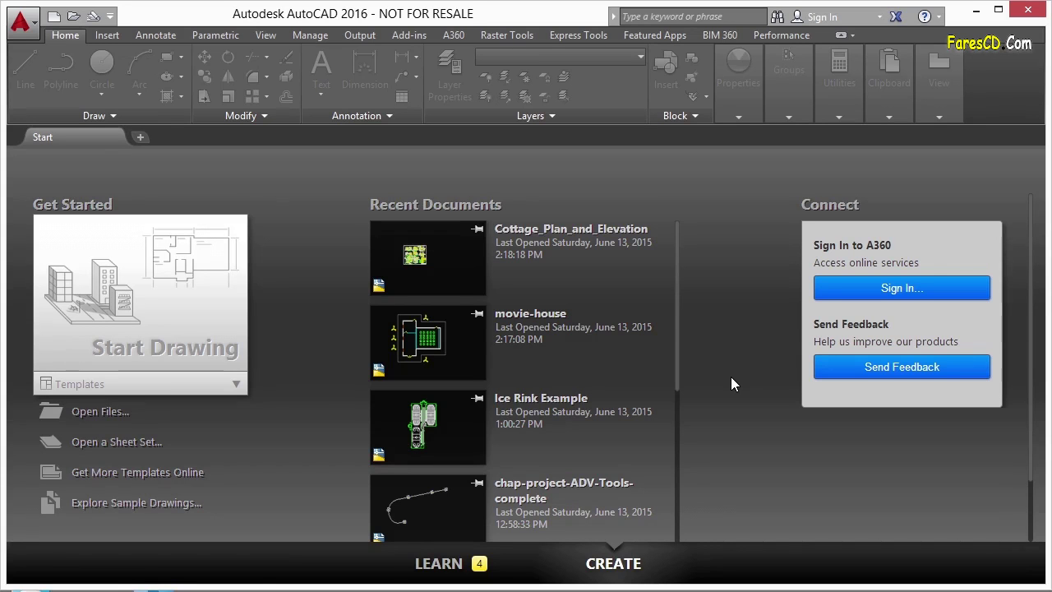
Open Cottage_Plan_and_Elevation.dwg from the Projects\05 folder.
key("alt+Tab")
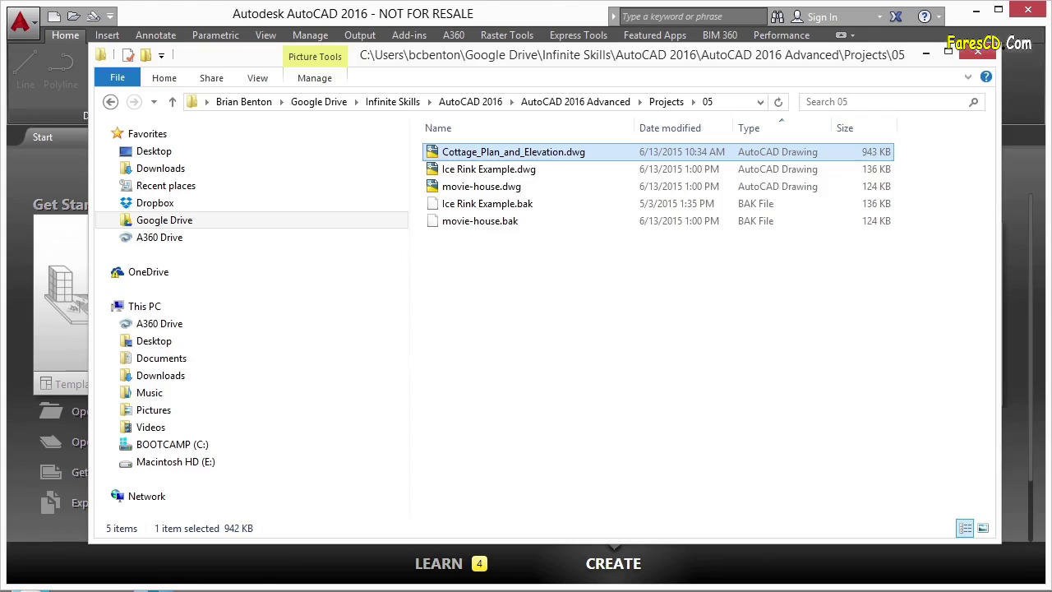
double_click(556, 155)
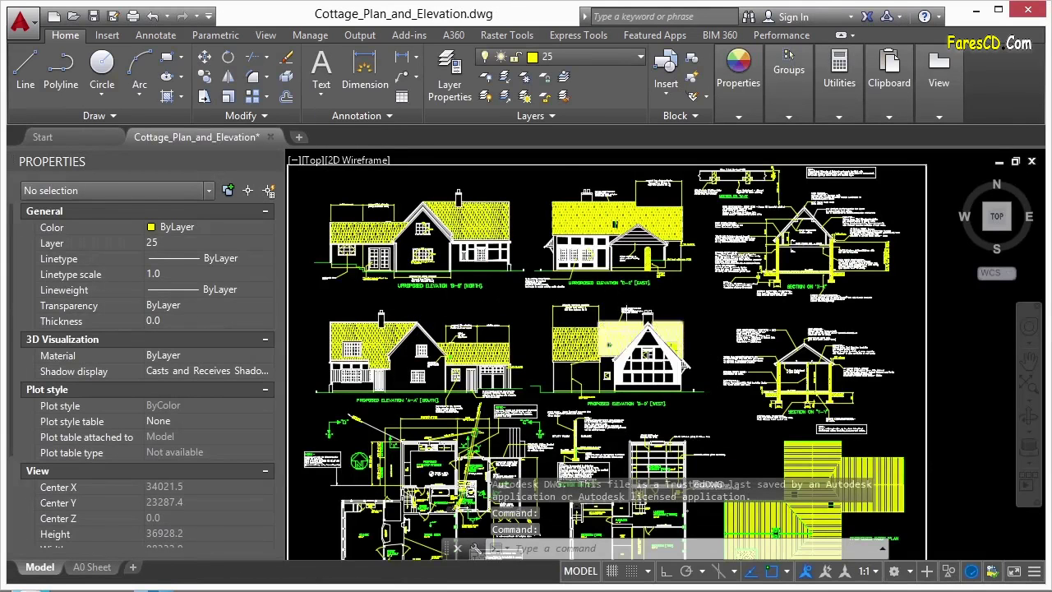
scroll(575, 370, "down", 2)
scroll(534, 427, "up", 6)
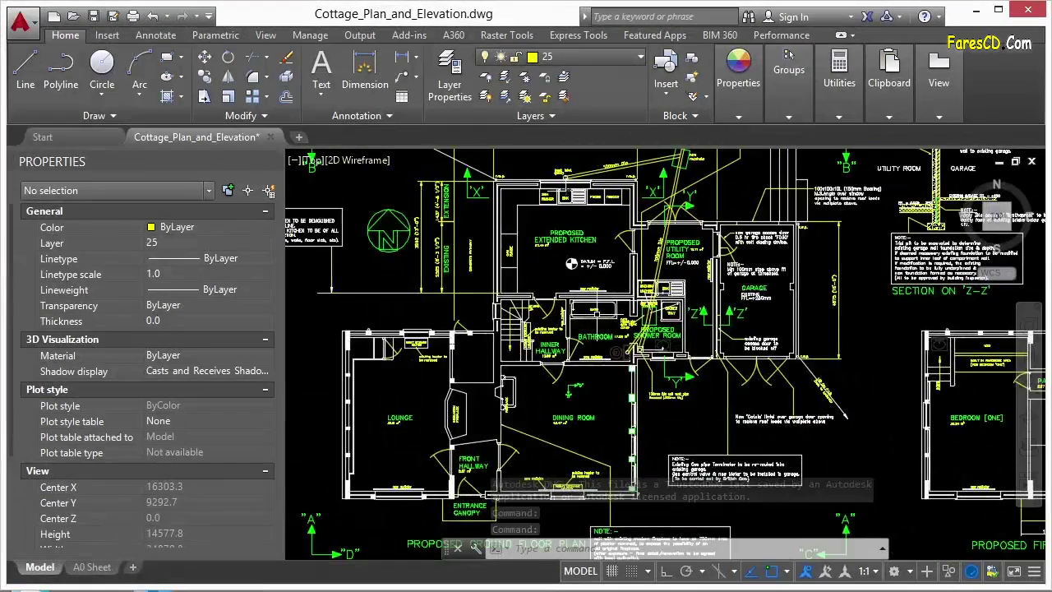
scroll(736, 325, "down", 2)
scroll(736, 324, "up", 4)
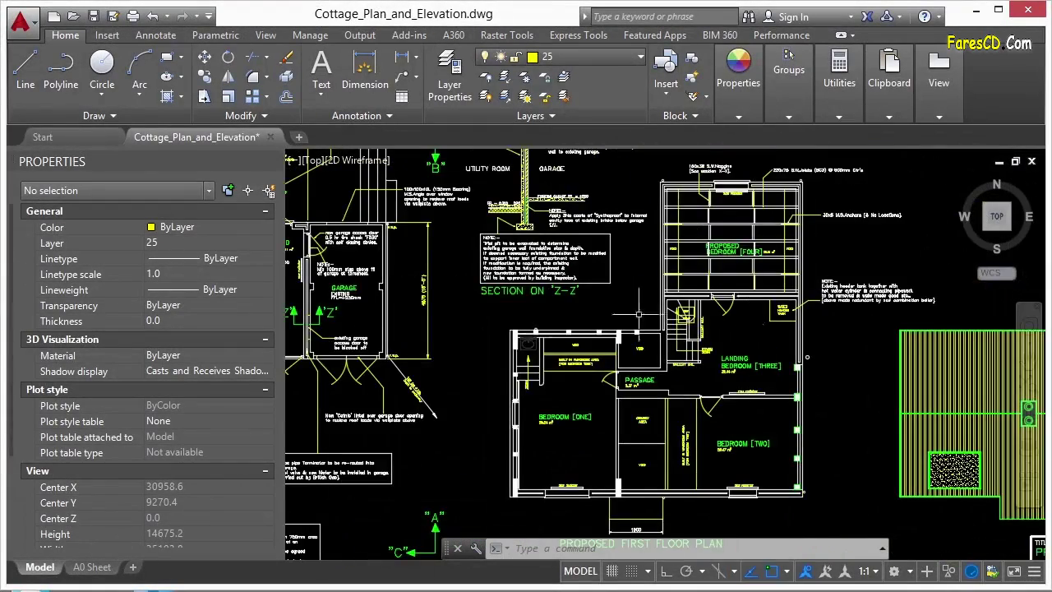
scroll(624, 329, "down", 2)
middle_click_drag(657, 197, 690, 234)
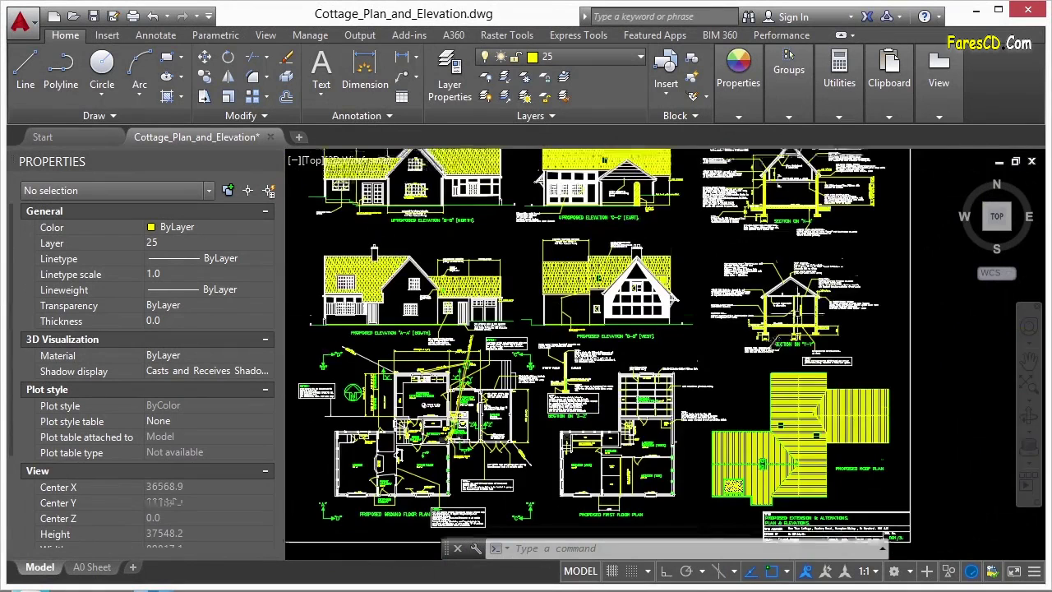
scroll(701, 280, "down", 2)
scroll(701, 280, "up", 1)
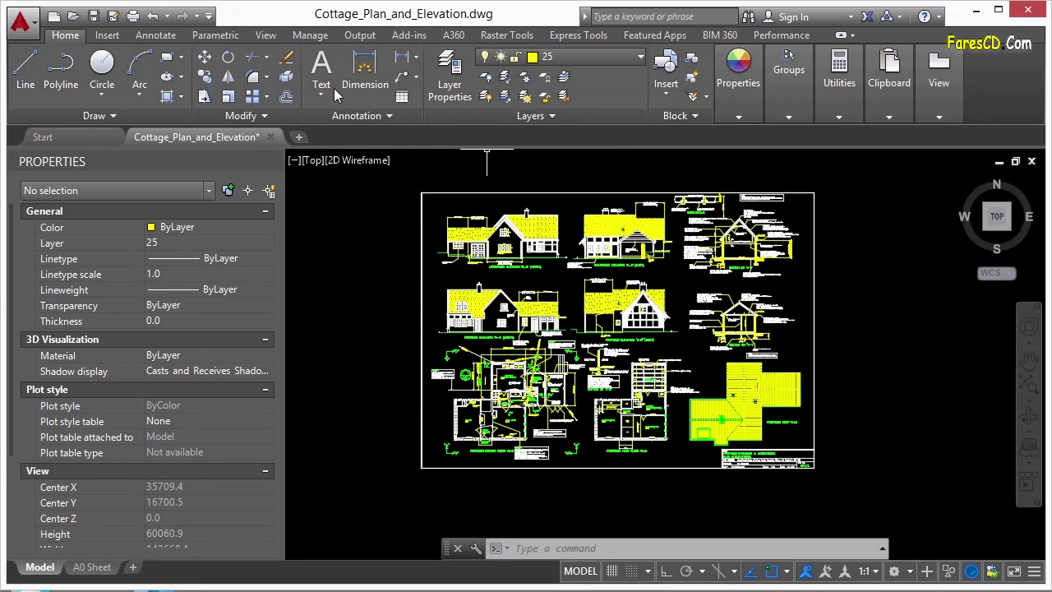
Isolate Layer 25 by picking the roof hatch, leaving only the yellow hatching and linework.
left_click(507, 78)
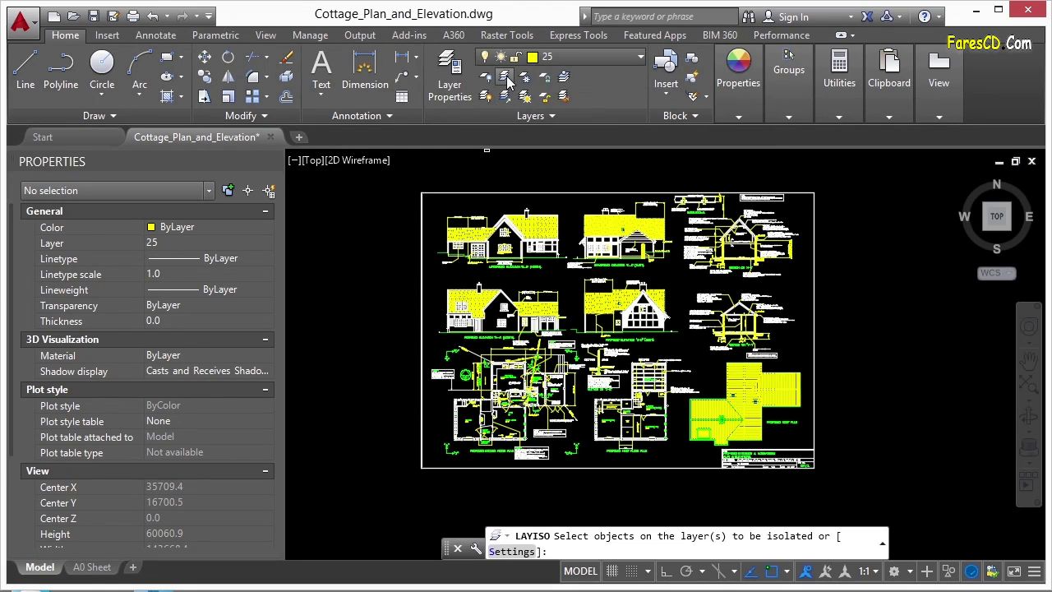
scroll(451, 246, "up", 6)
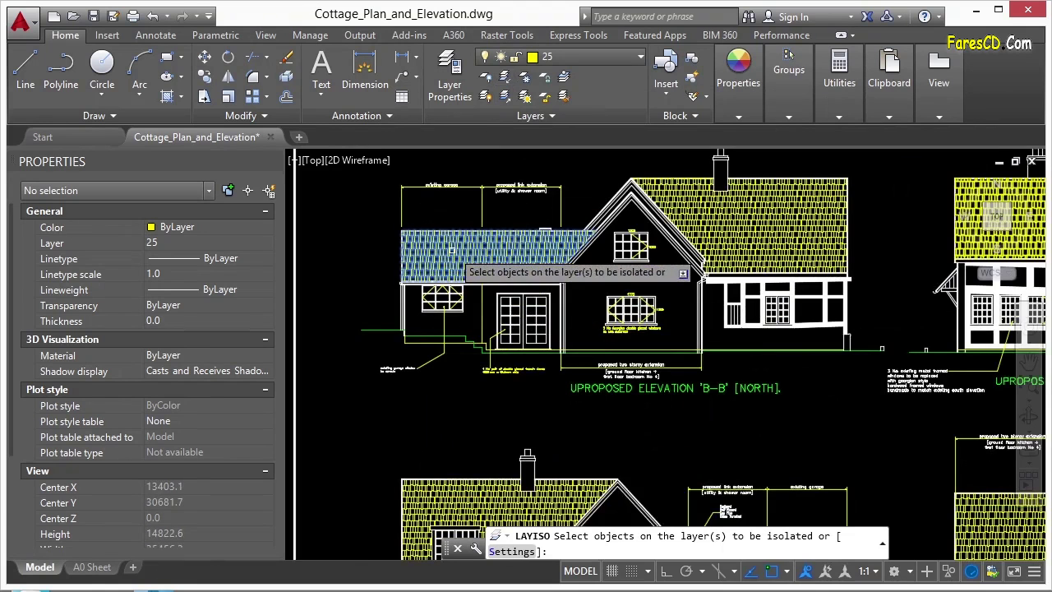
left_click(452, 250)
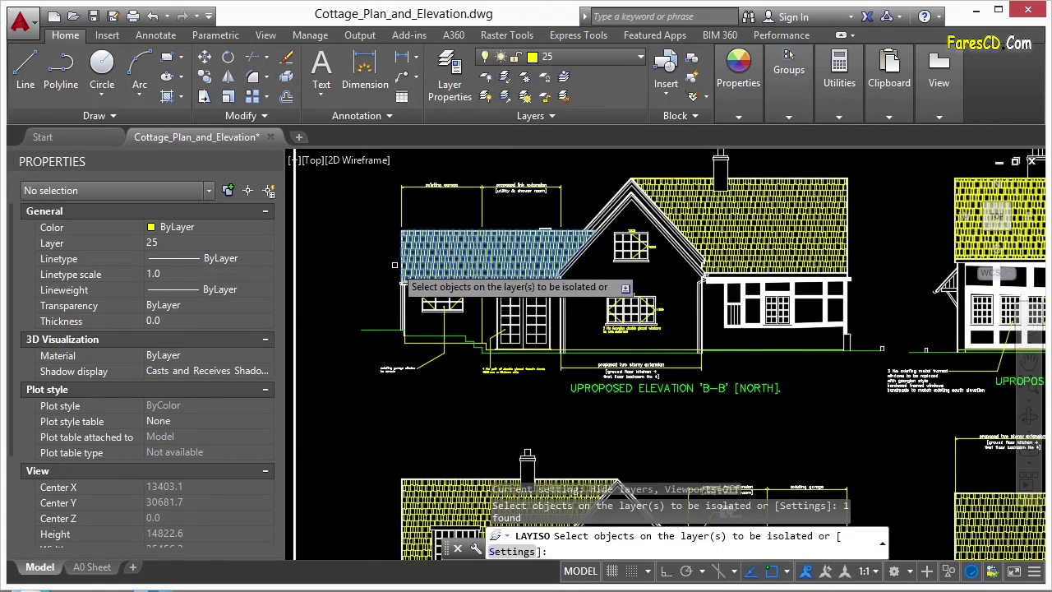
key("Return")
scroll(507, 313, "down", 4)
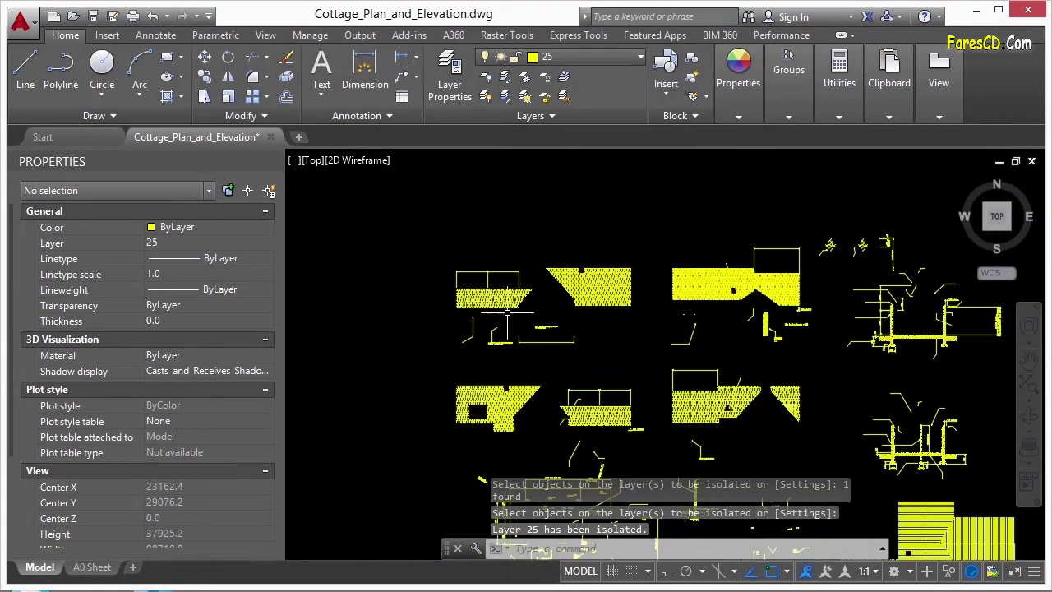
scroll(508, 312, "down", 2)
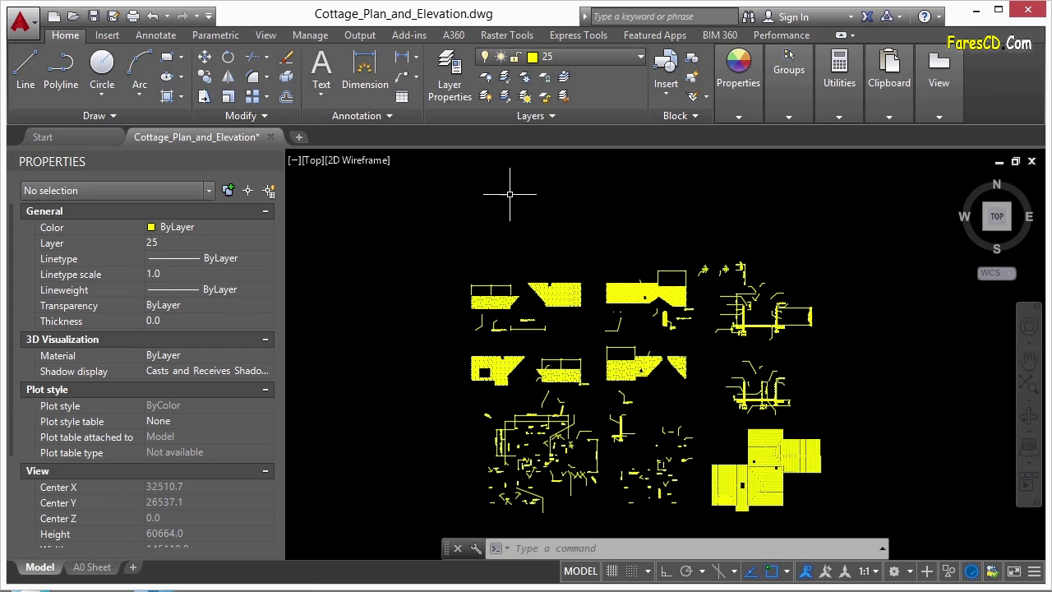
Unisolate the layers so the full cottage plans, elevations and sections reappear.
left_click(505, 96)
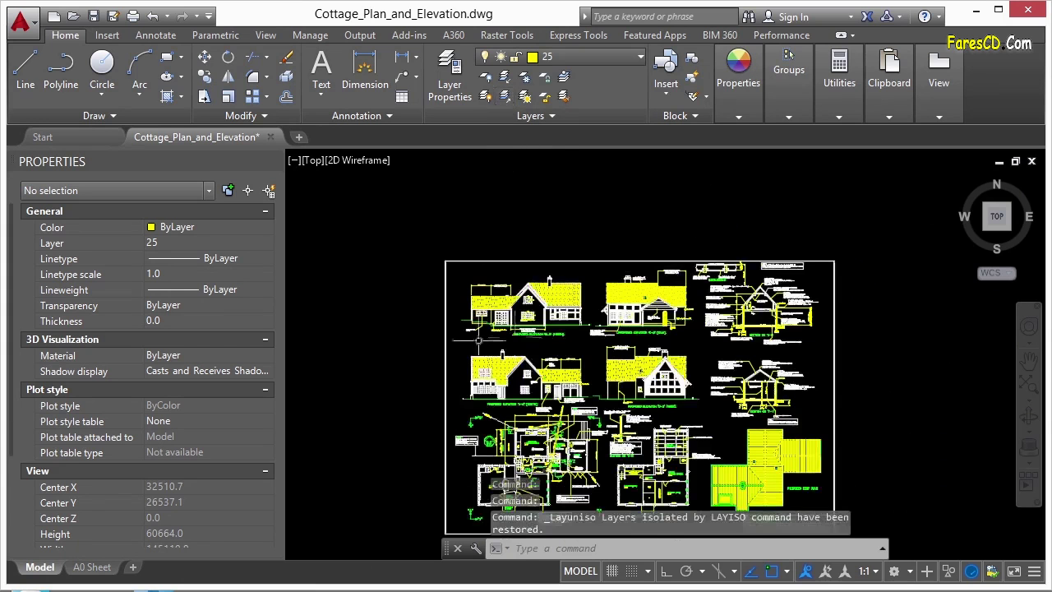
scroll(520, 280, "up", 5)
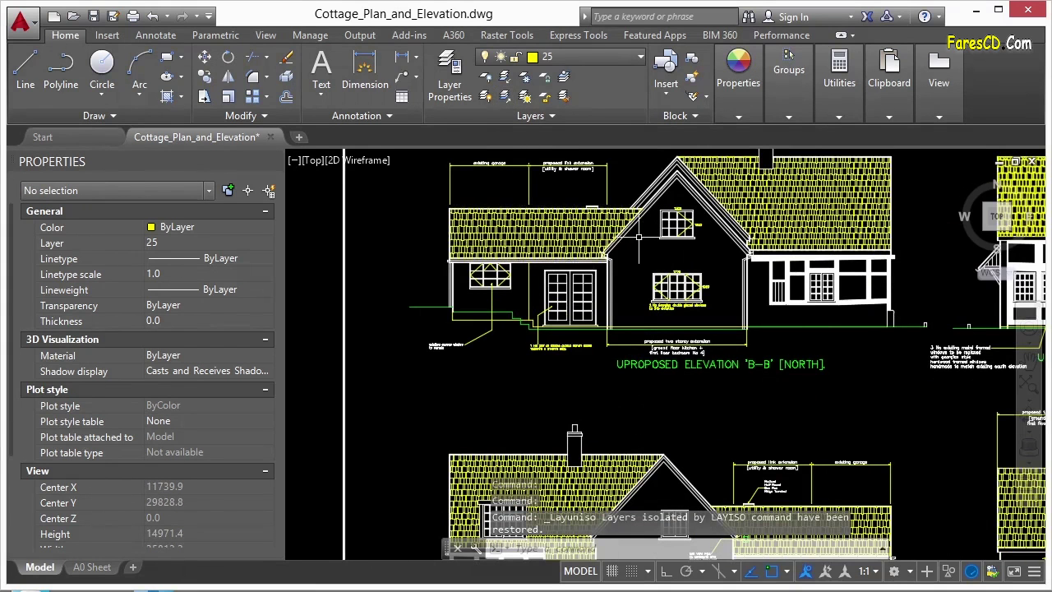
scroll(396, 288, "down", 5)
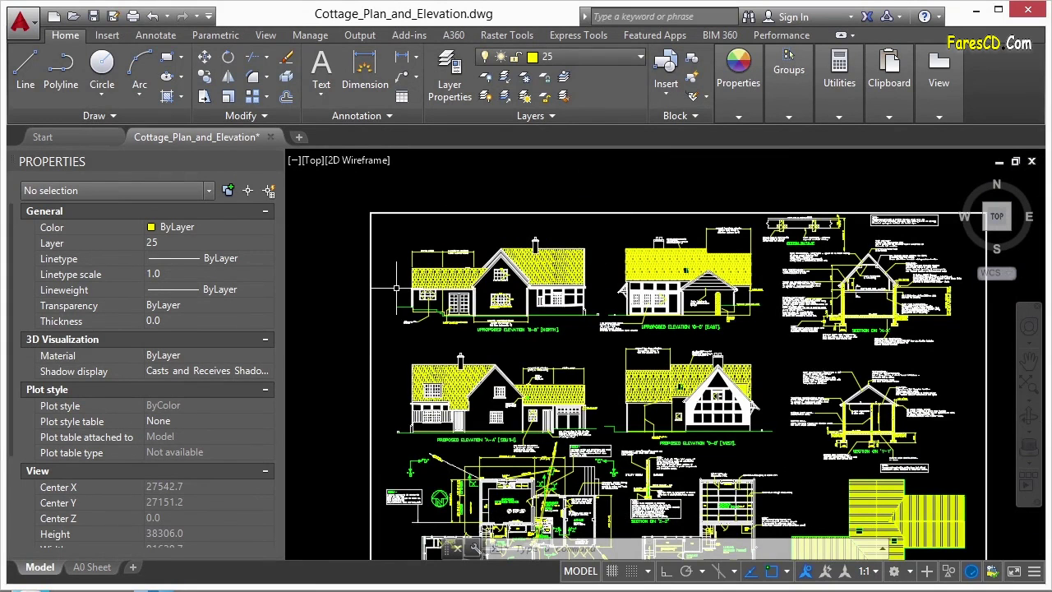
Isolate the layers of the north elevation's left half using a crossing selection.
left_click(504, 76)
scroll(414, 271, "up", 4)
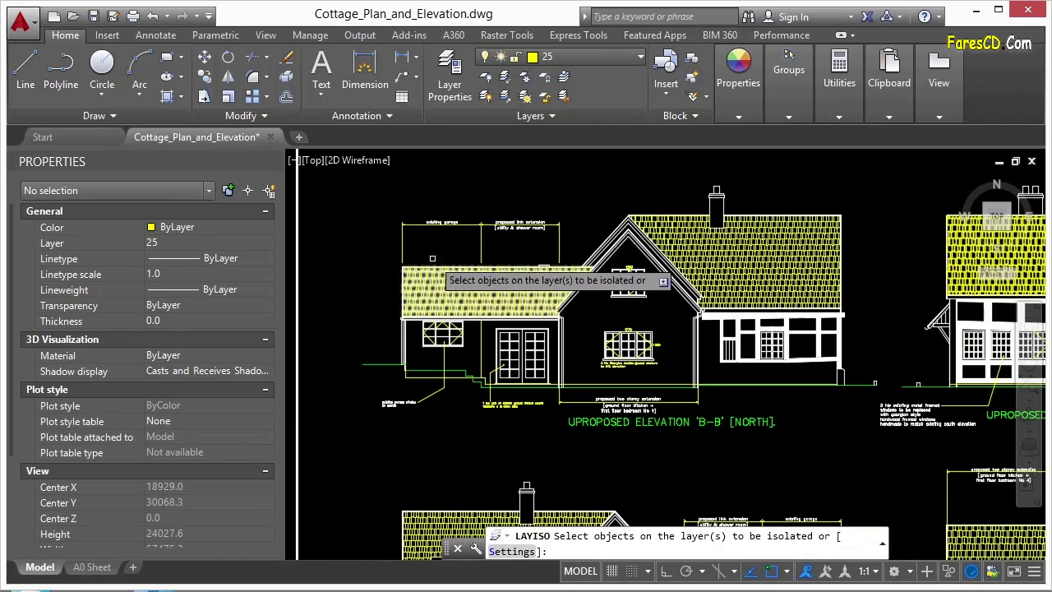
left_click(628, 189)
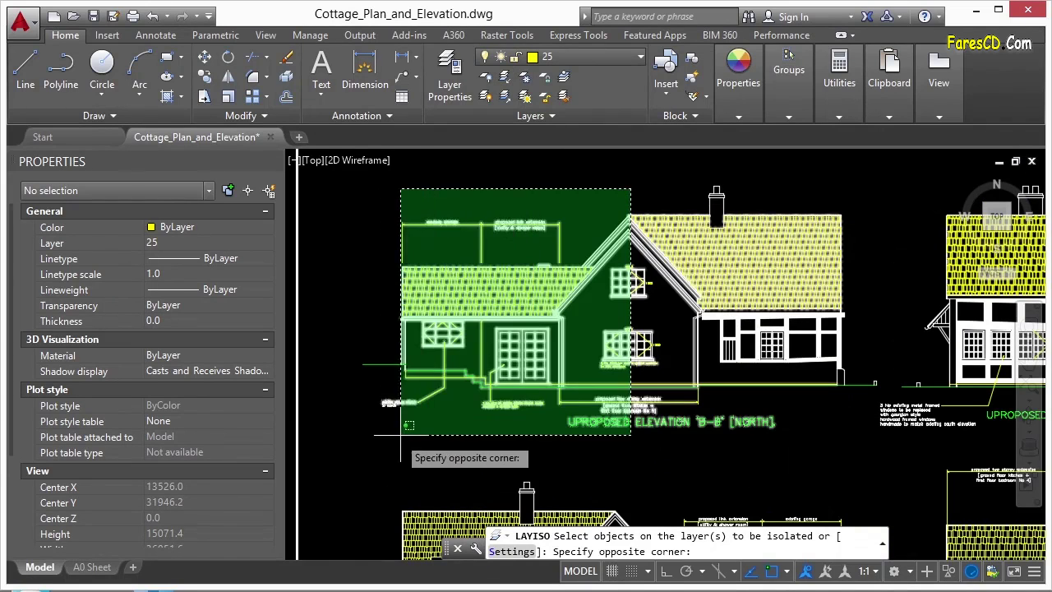
left_click(357, 451)
key("Return")
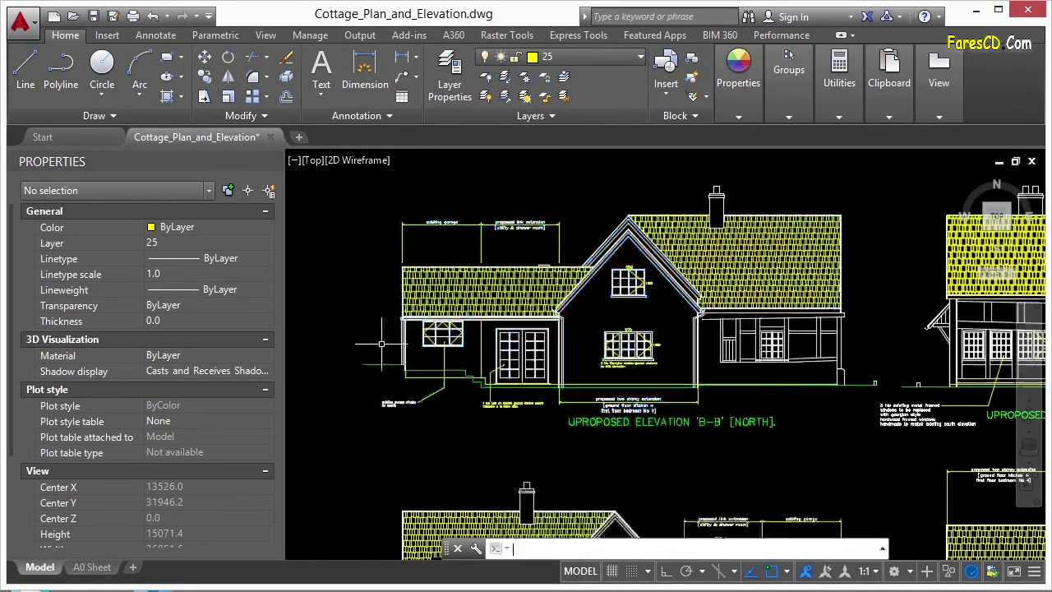
scroll(506, 316, "down", 6)
middle_click_drag(608, 362, 486, 275)
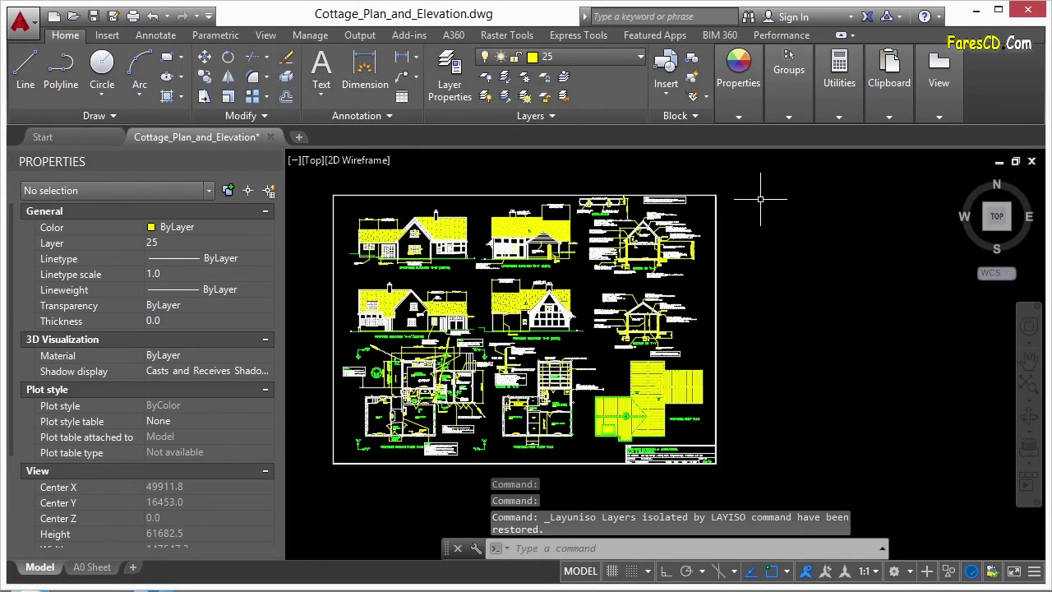
middle_click_drag(587, 265, 729, 280)
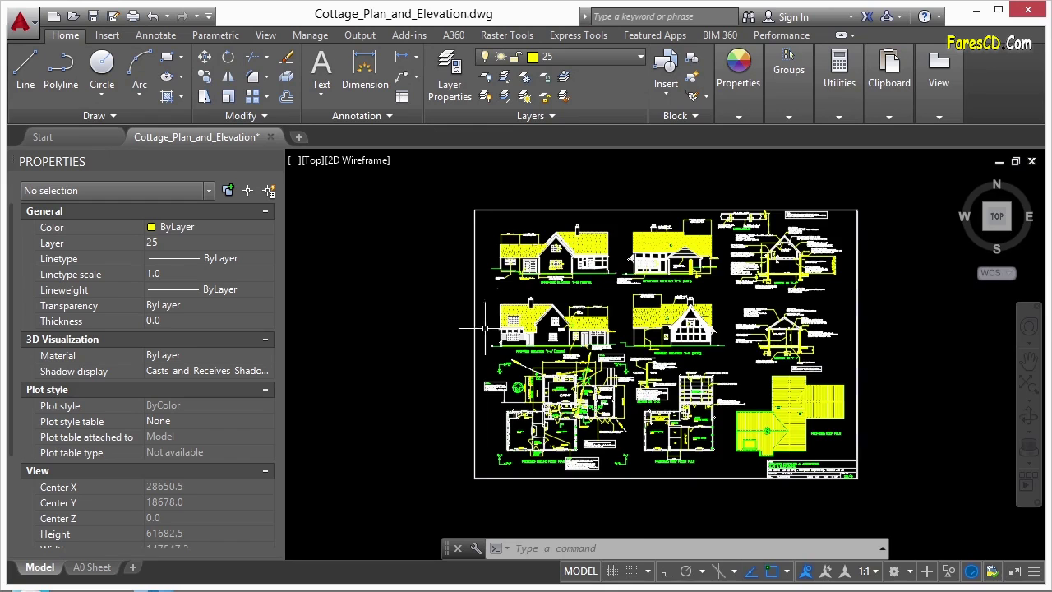
scroll(598, 229, "up", 4)
Isolate the 526 north elevation B-B objects so only that elevation shows.
left_click(330, 210)
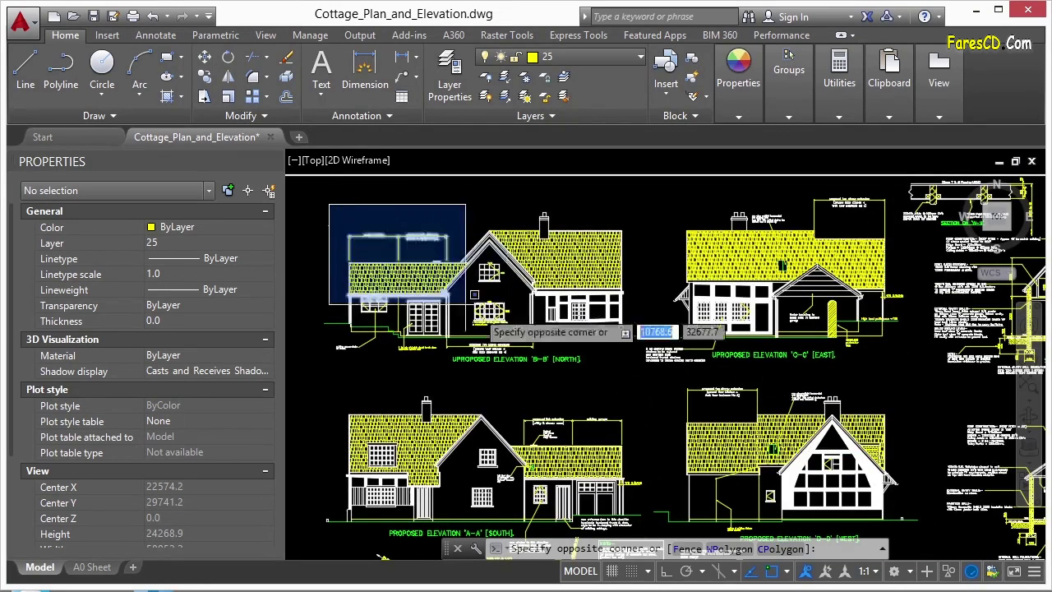
left_click(631, 378)
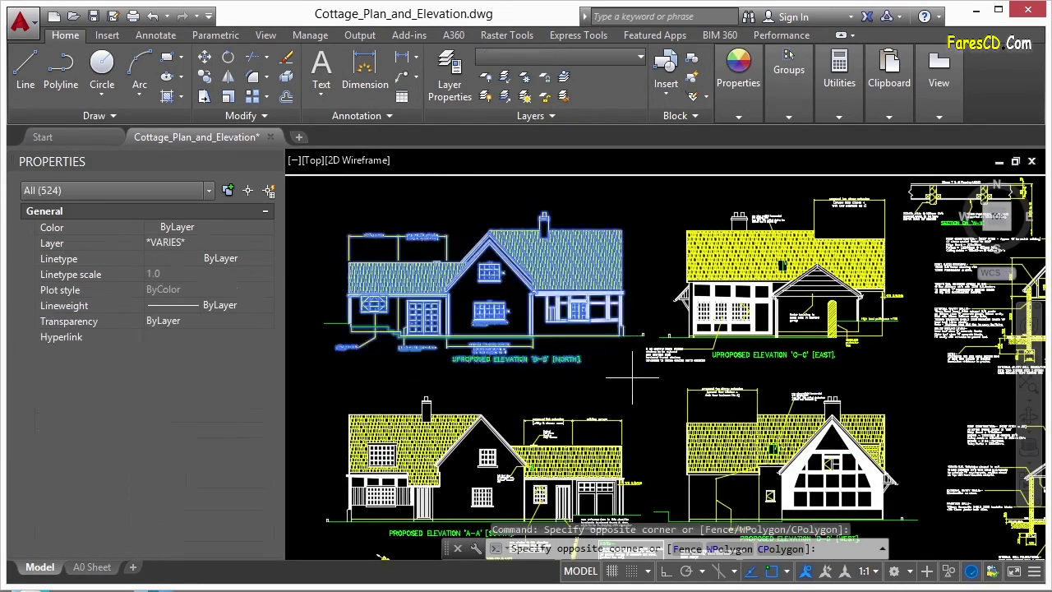
left_click(327, 207)
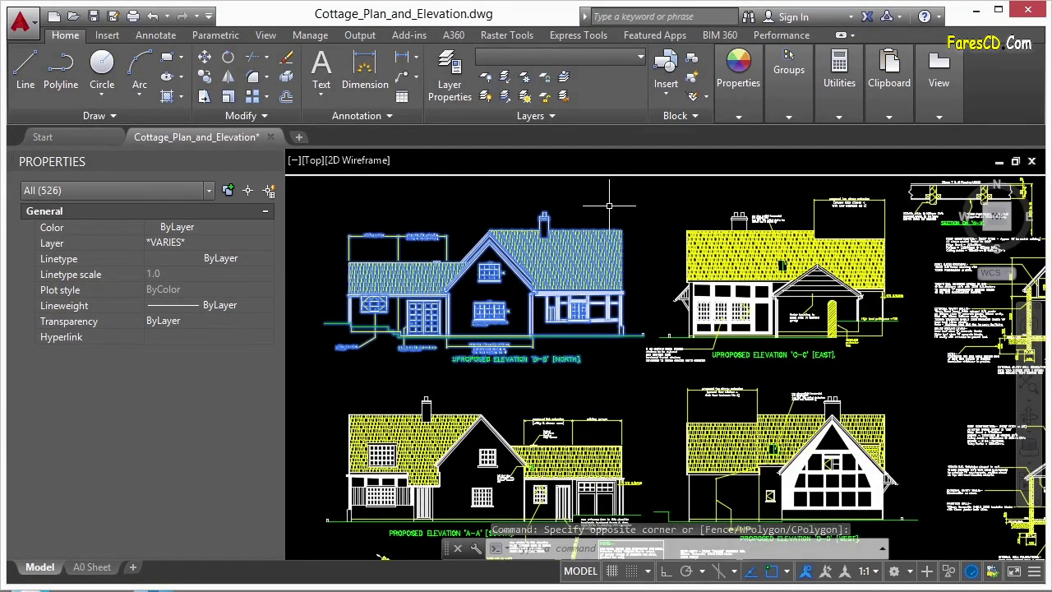
right_click(609, 205)
mouse_move(657, 284)
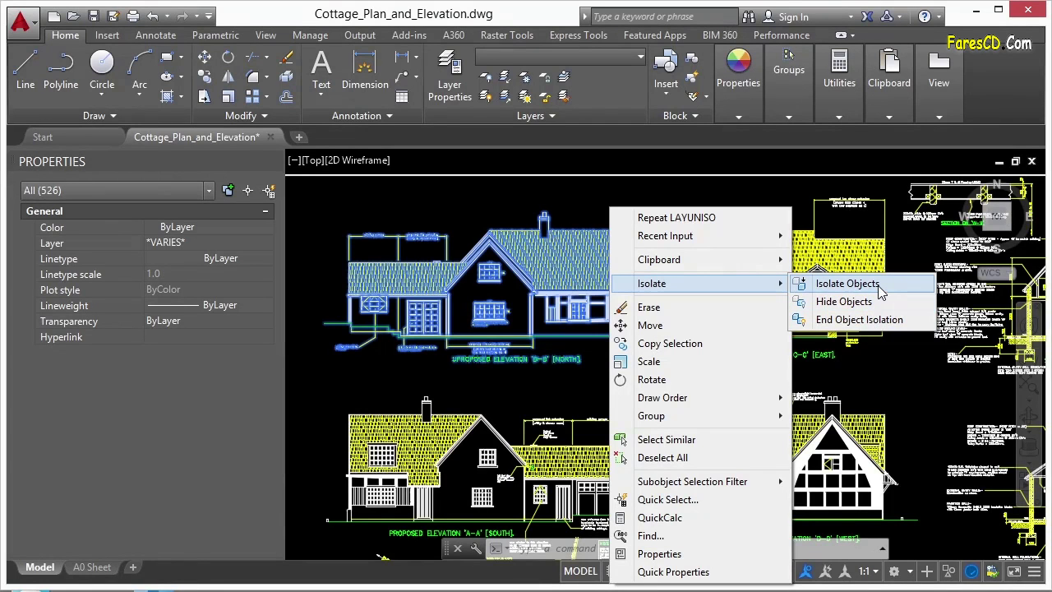
left_click(847, 284)
scroll(531, 282, "down", 6)
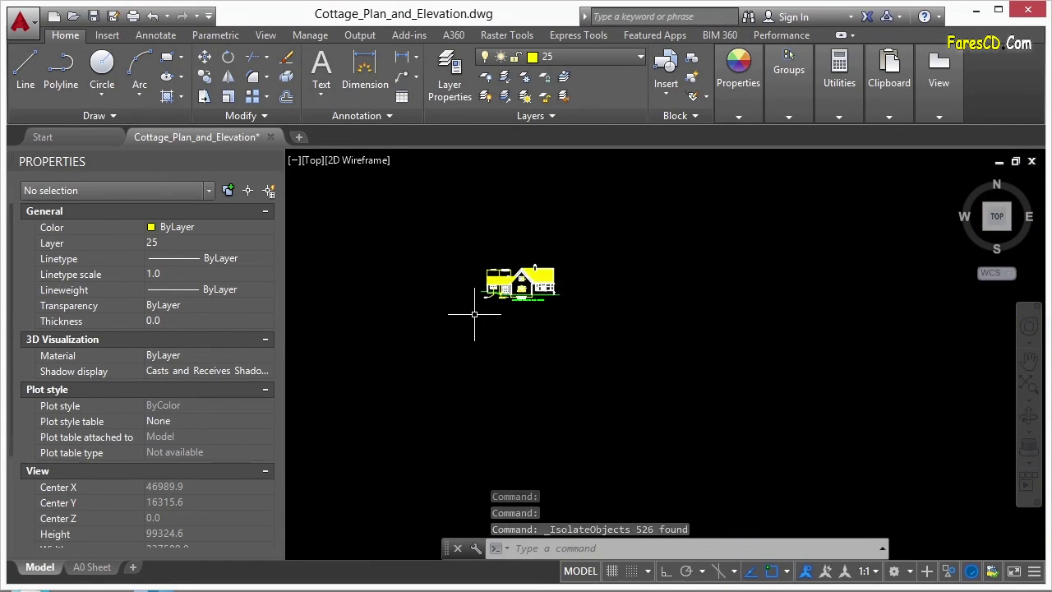
scroll(492, 271, "up", 6)
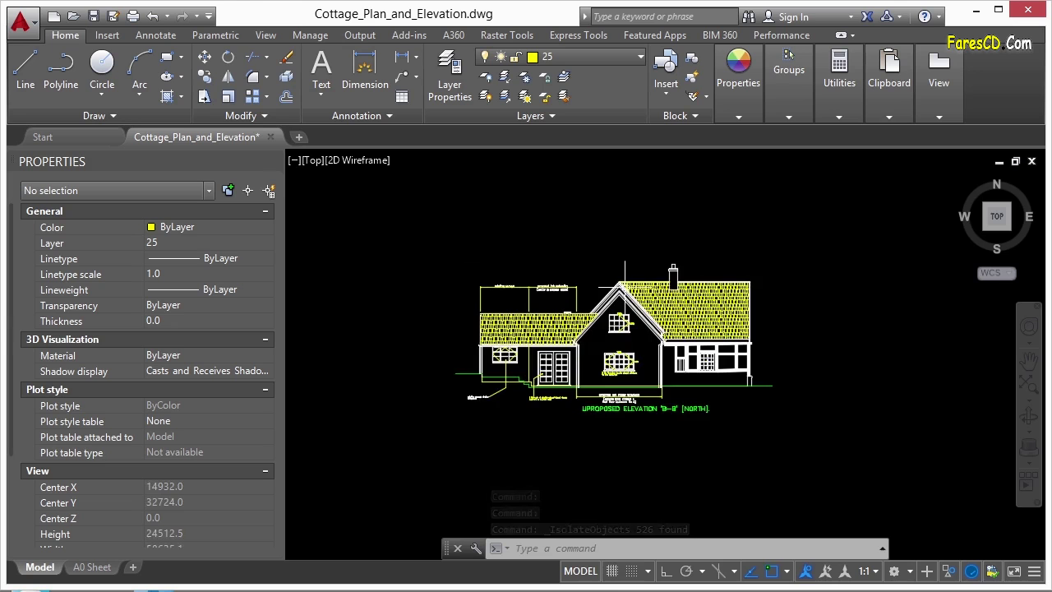
scroll(566, 279, "down", 4)
End object isolation on the 526 house objects, bringing back all 3413 objects.
left_click(669, 252)
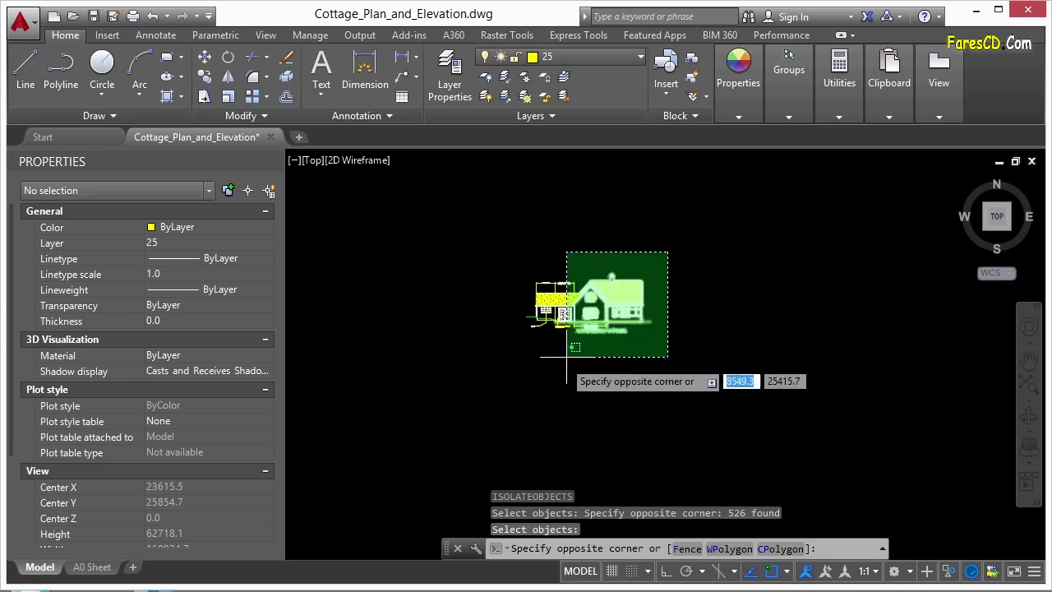
left_click(491, 376)
right_click(588, 269)
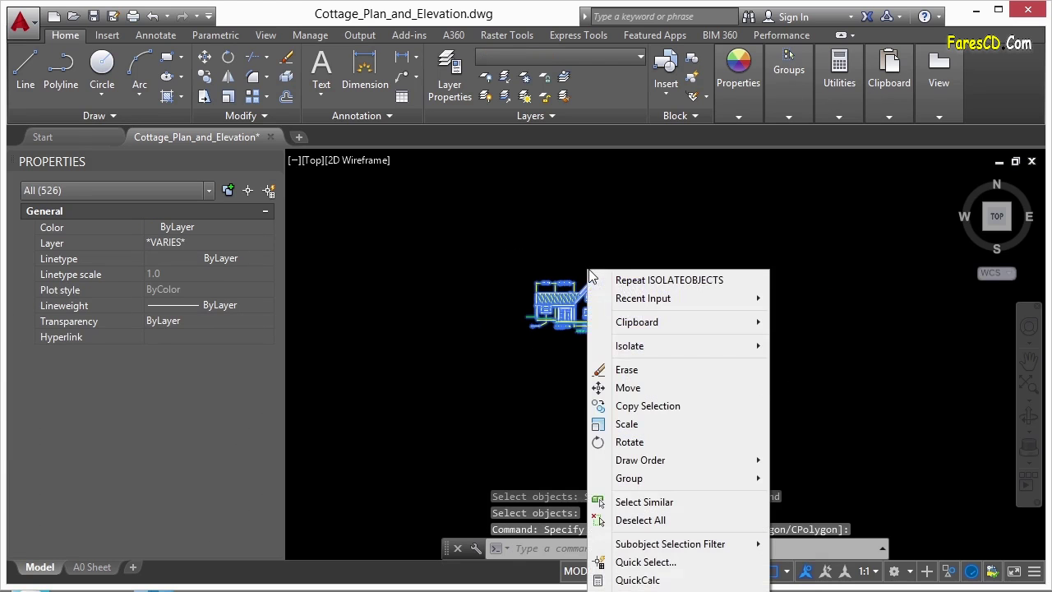
mouse_move(644, 353)
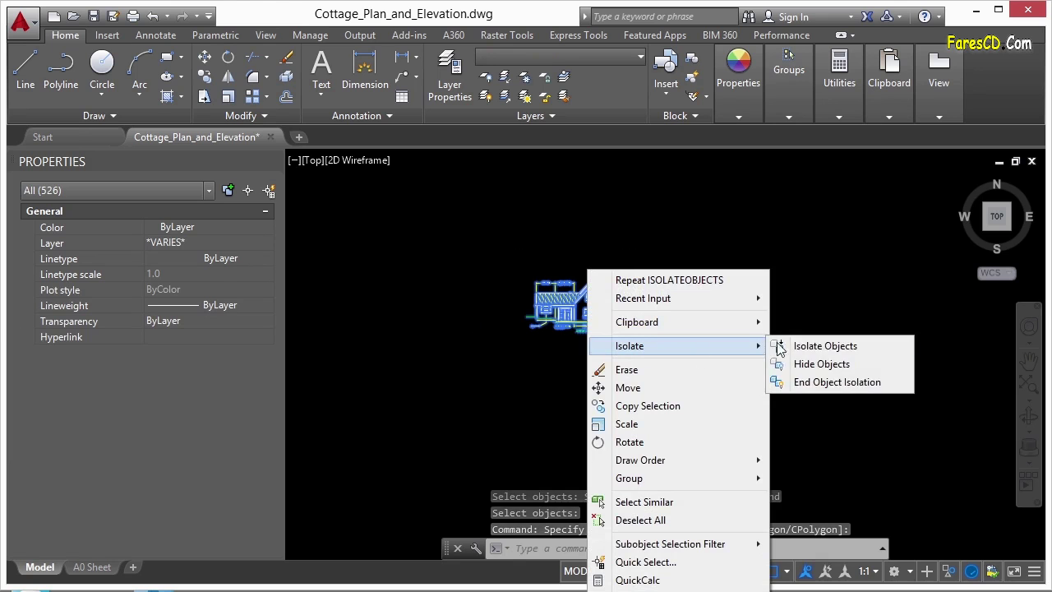
left_click(837, 382)
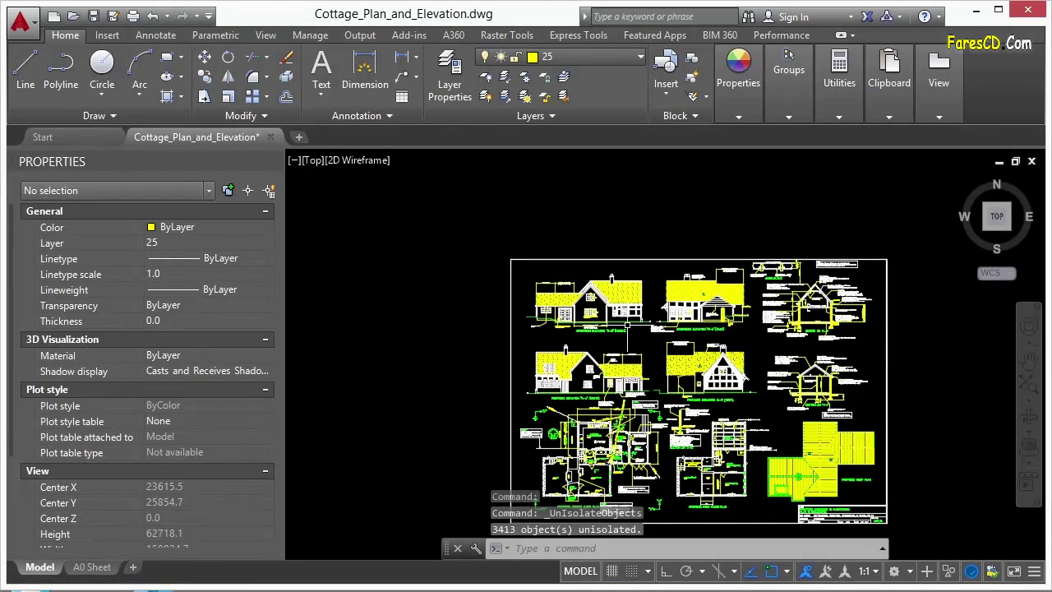
Hide the 526 north elevation B-B objects with Isolate > Hide Objects.
scroll(620, 312, "up", 4)
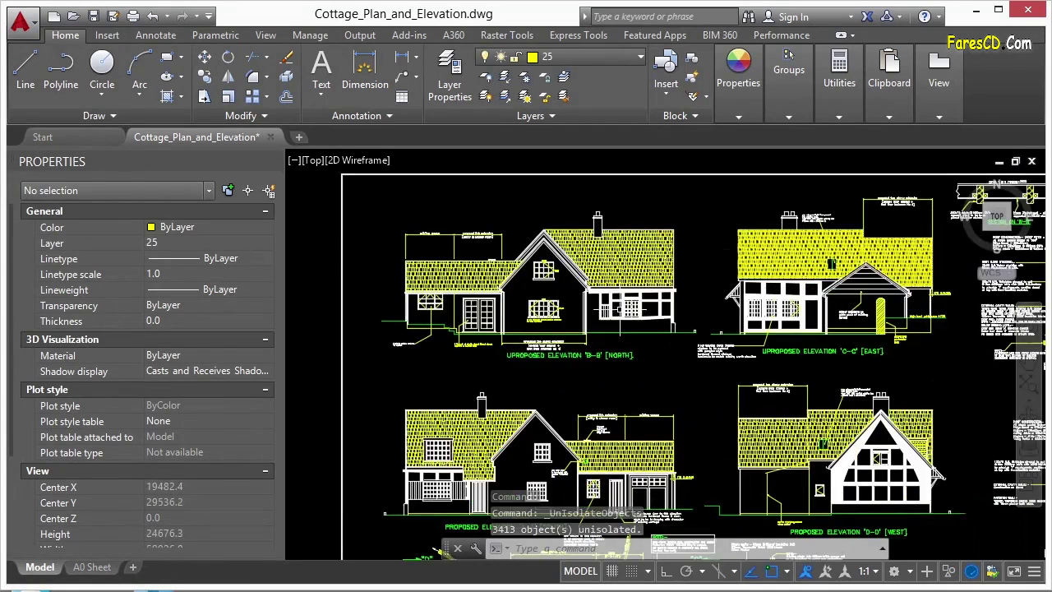
left_click(686, 198)
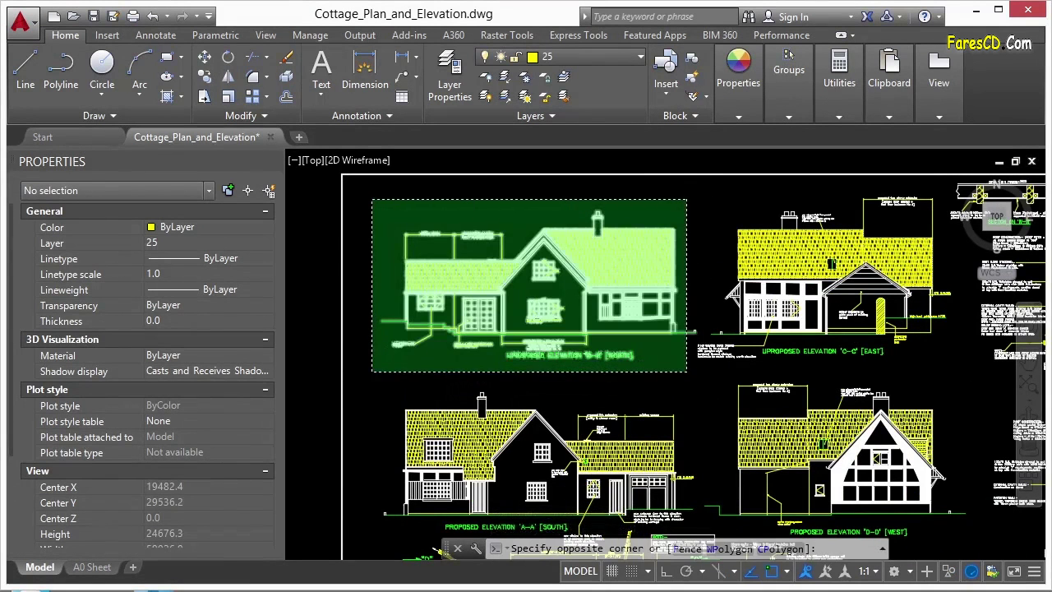
left_click(370, 392)
right_click(533, 289)
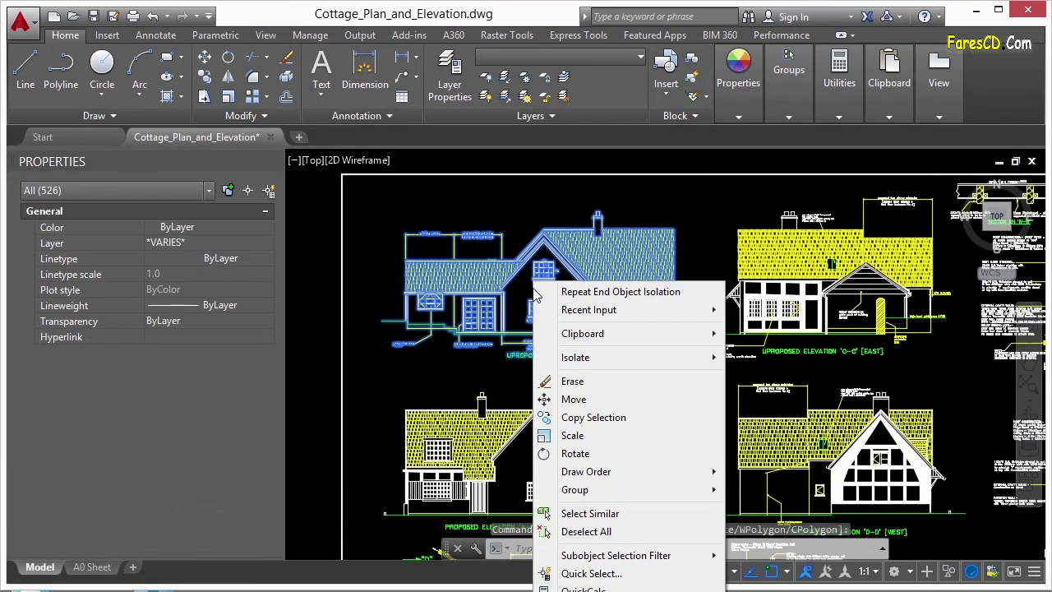
mouse_move(580, 358)
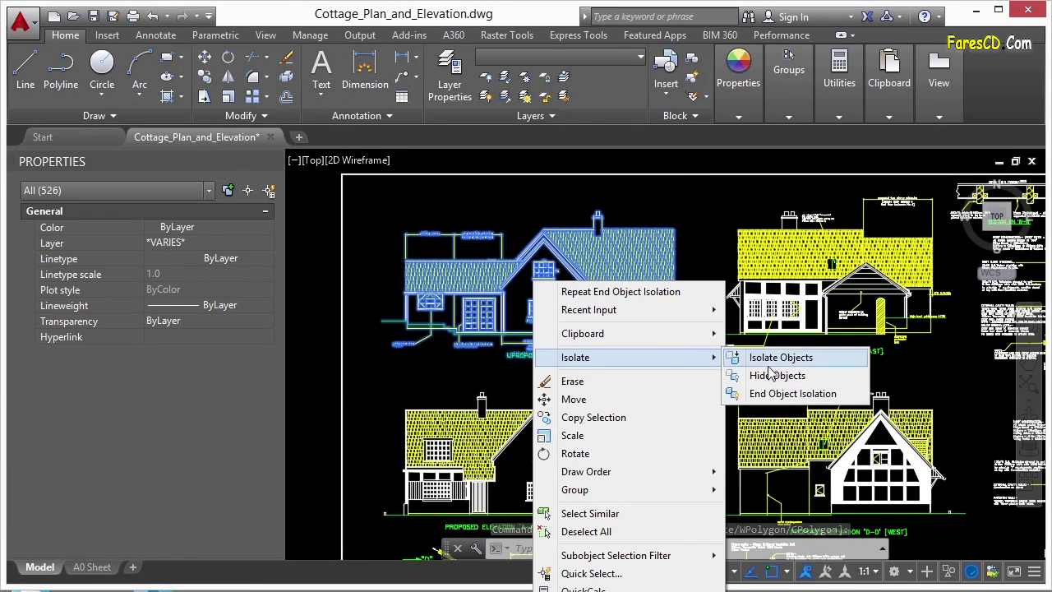
left_click(773, 377)
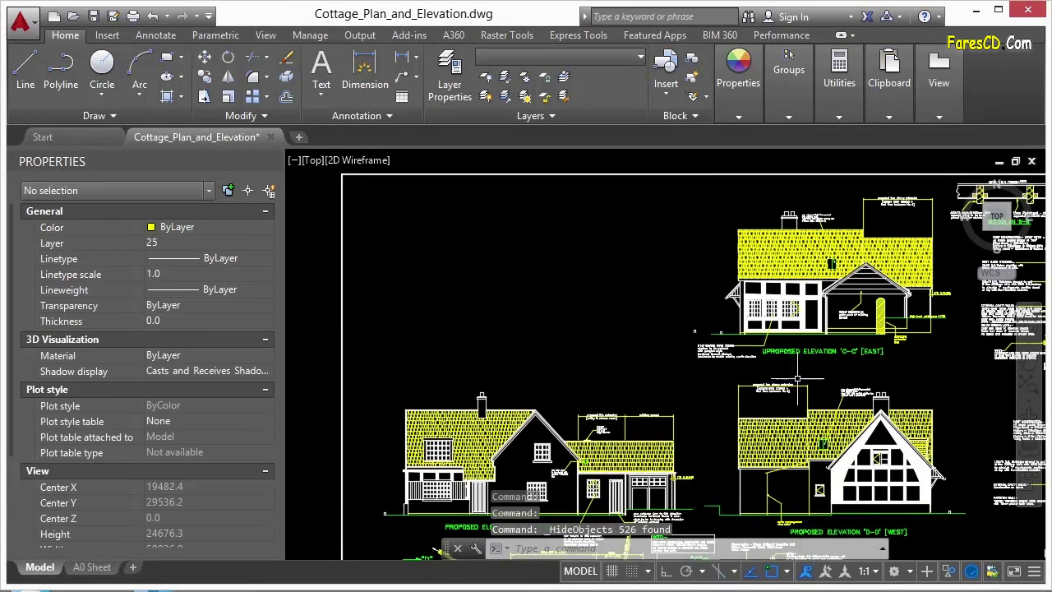
scroll(495, 248, "down", 5)
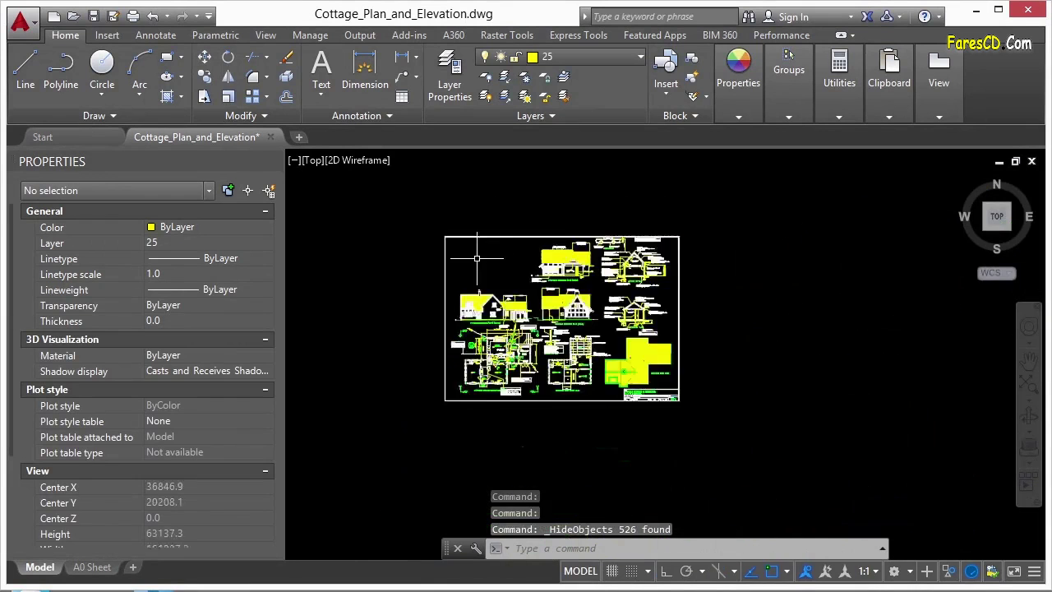
scroll(493, 255, "up", 2)
left_click(561, 257)
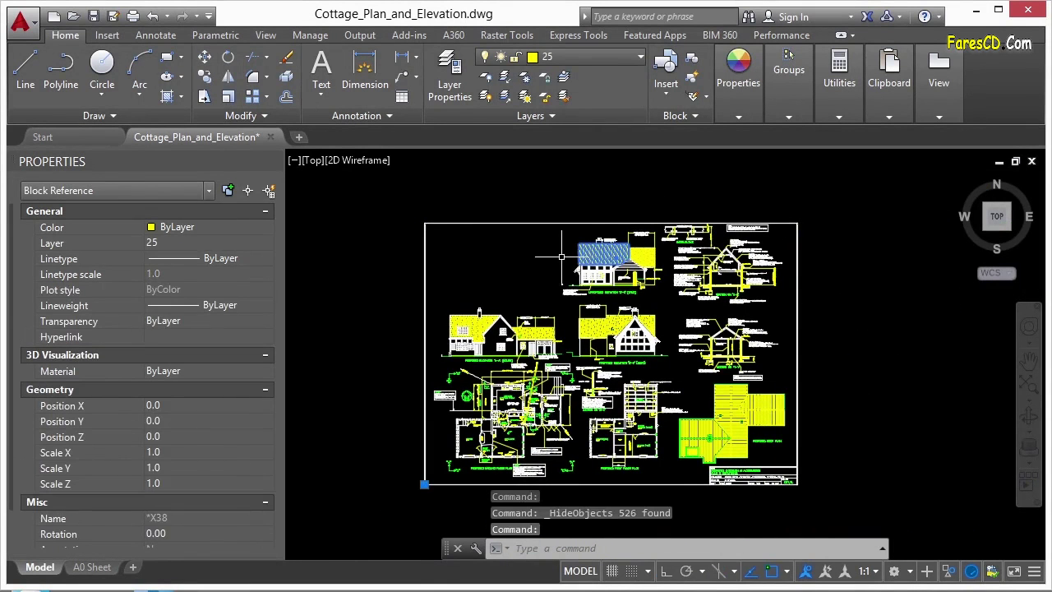
key("Escape")
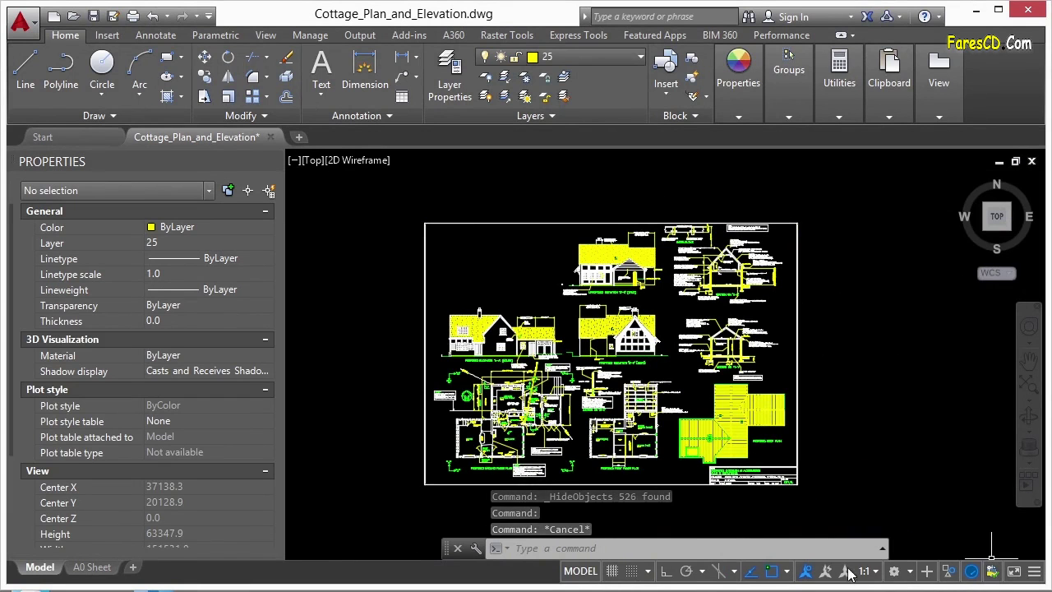
Switch on Isolate Objects in the status bar Customization list.
left_click(1034, 573)
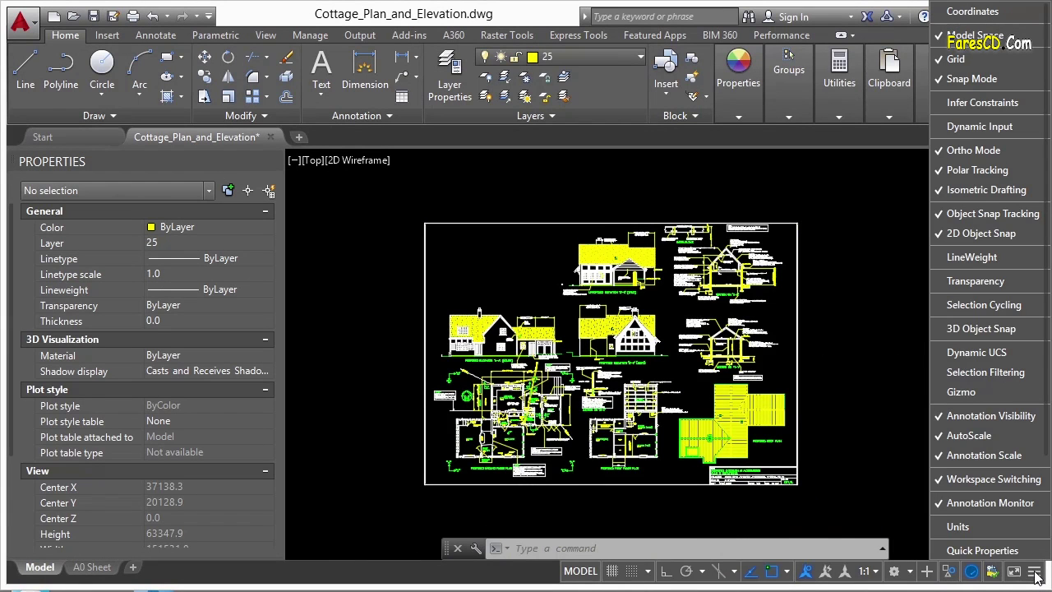
scroll(1007, 491, "down", 3)
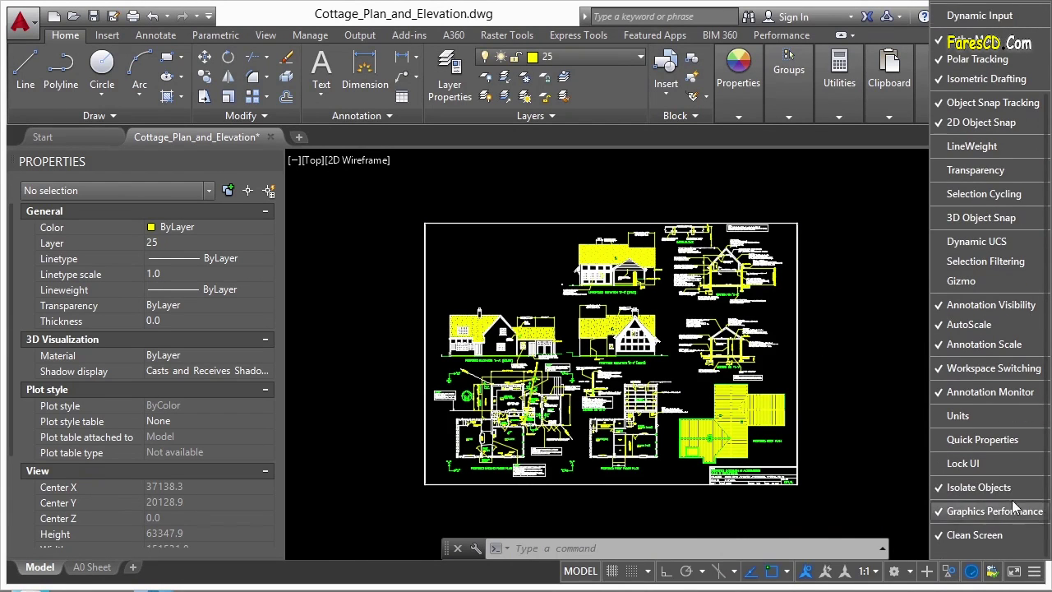
left_click(1006, 488)
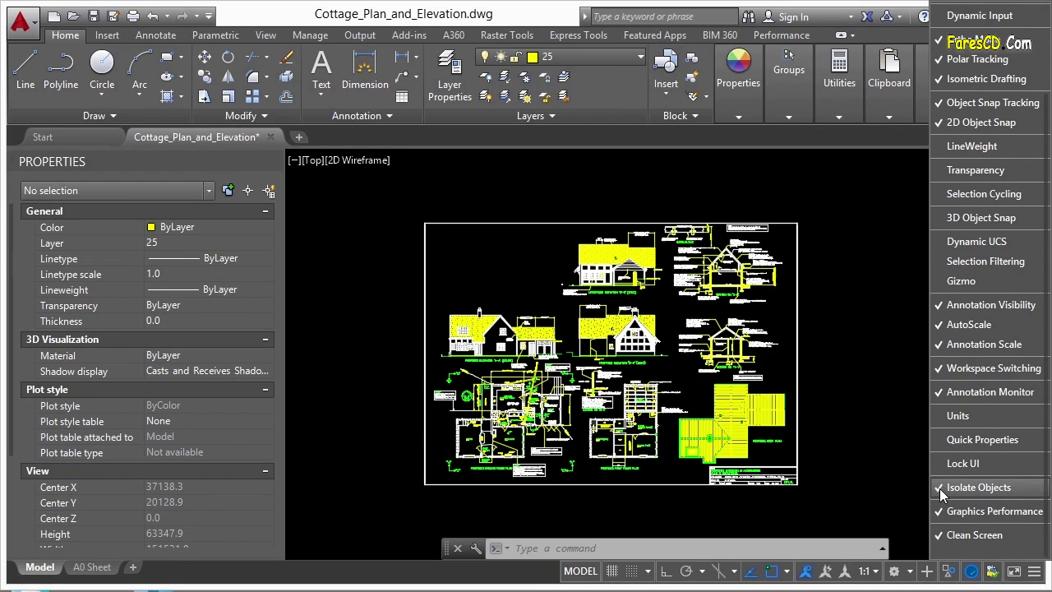
left_click(949, 571)
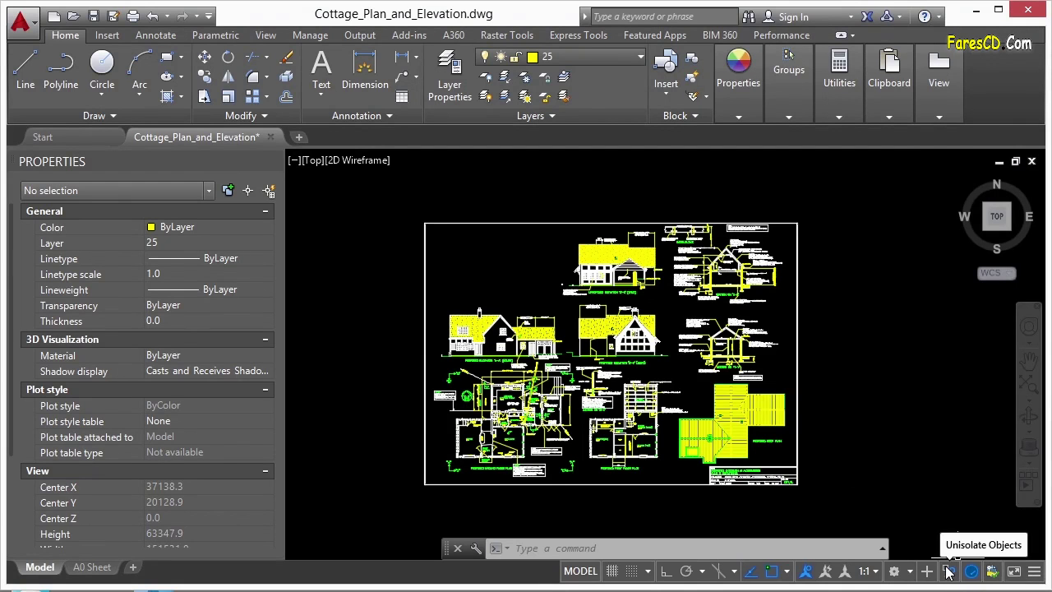
End object isolation from the status bar icon to unhide the north elevation B-B.
left_click(949, 571)
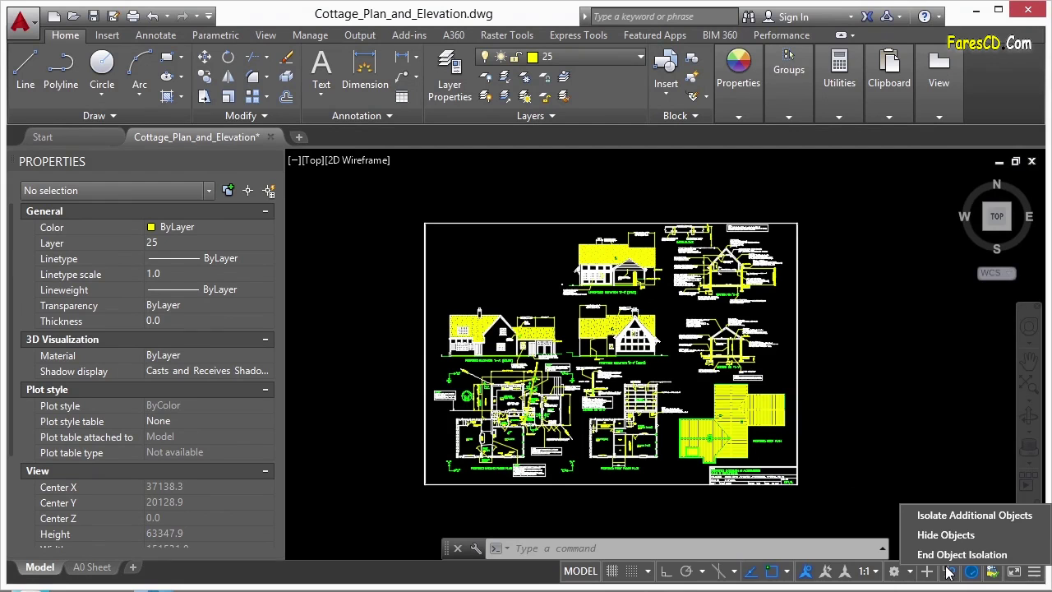
left_click(962, 555)
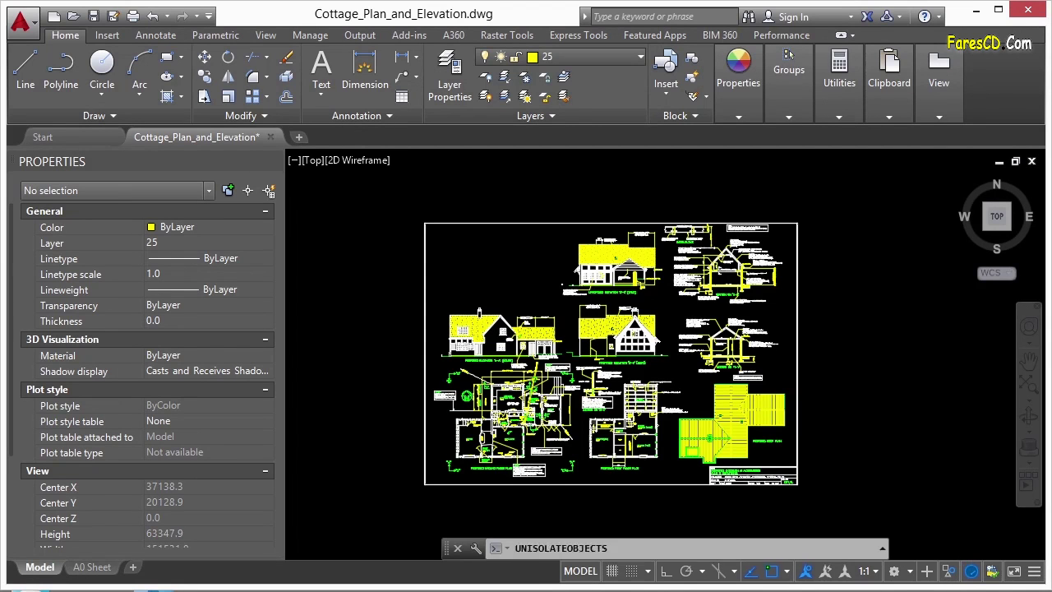
left_click(412, 206)
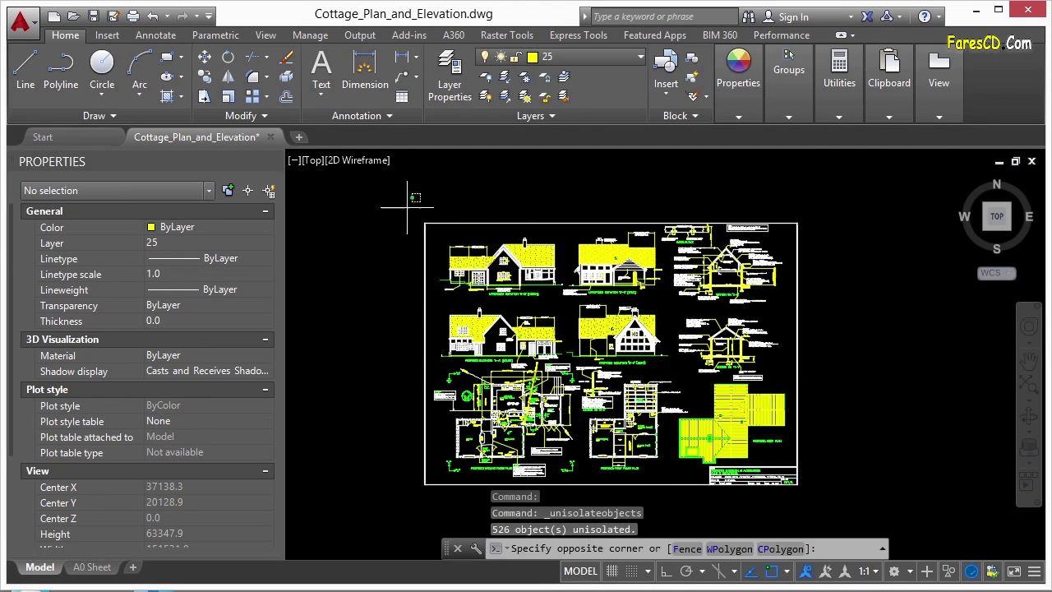
key("Escape")
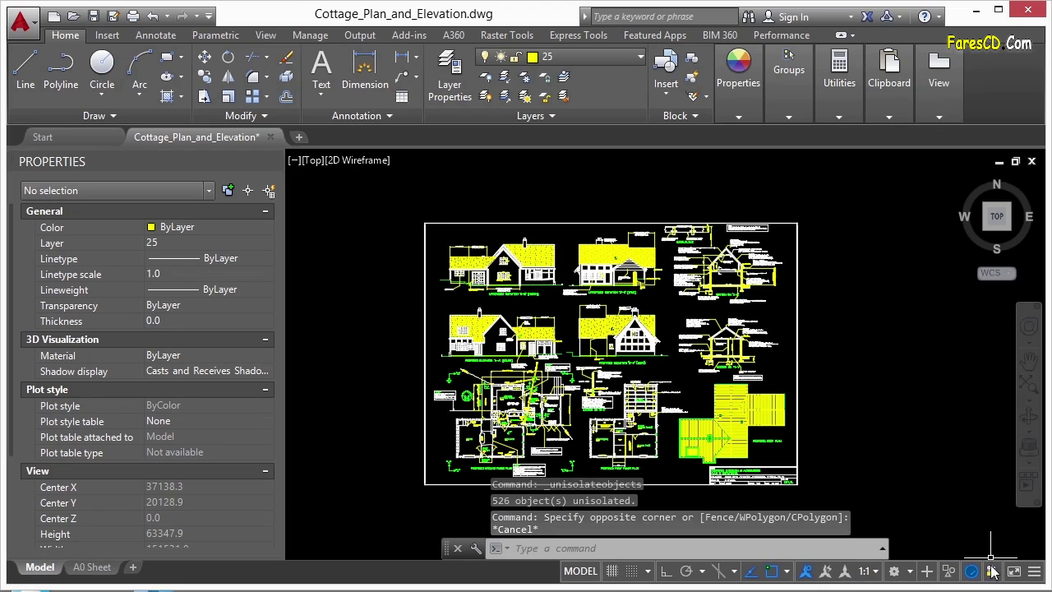
left_click(949, 573)
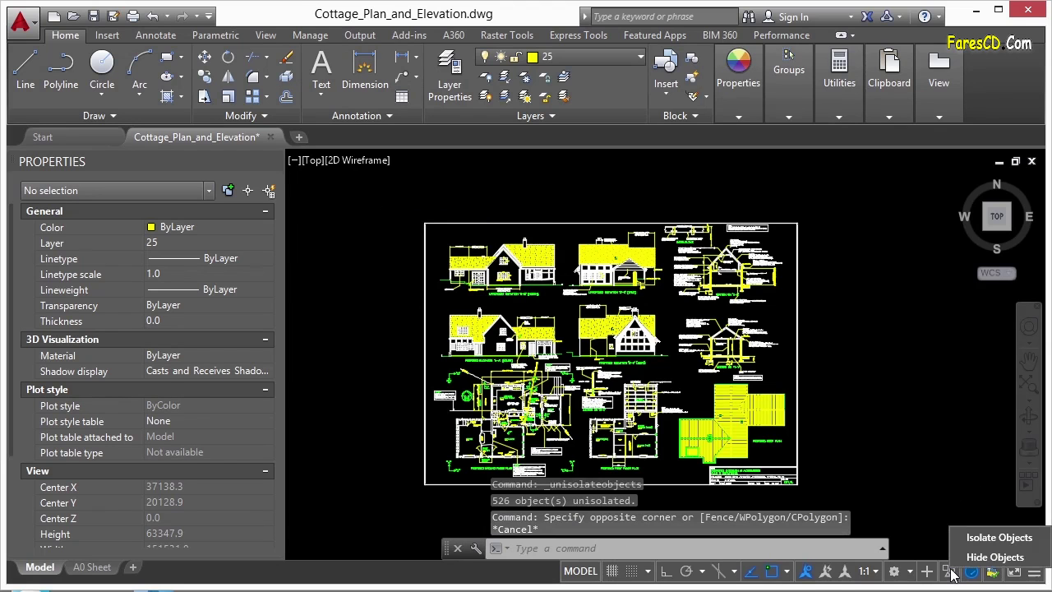
left_click(992, 538)
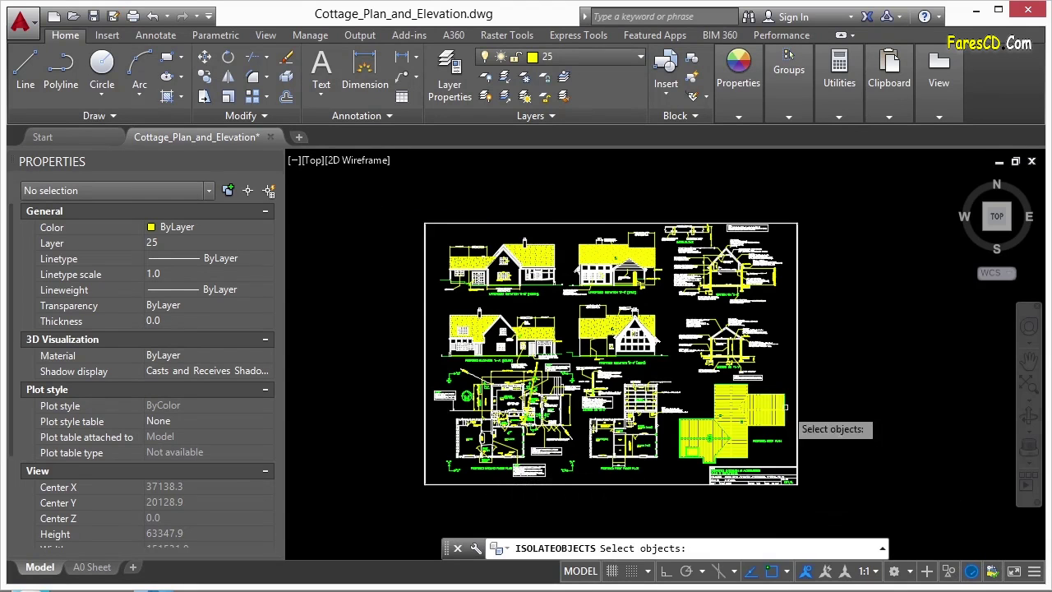
left_click(653, 509)
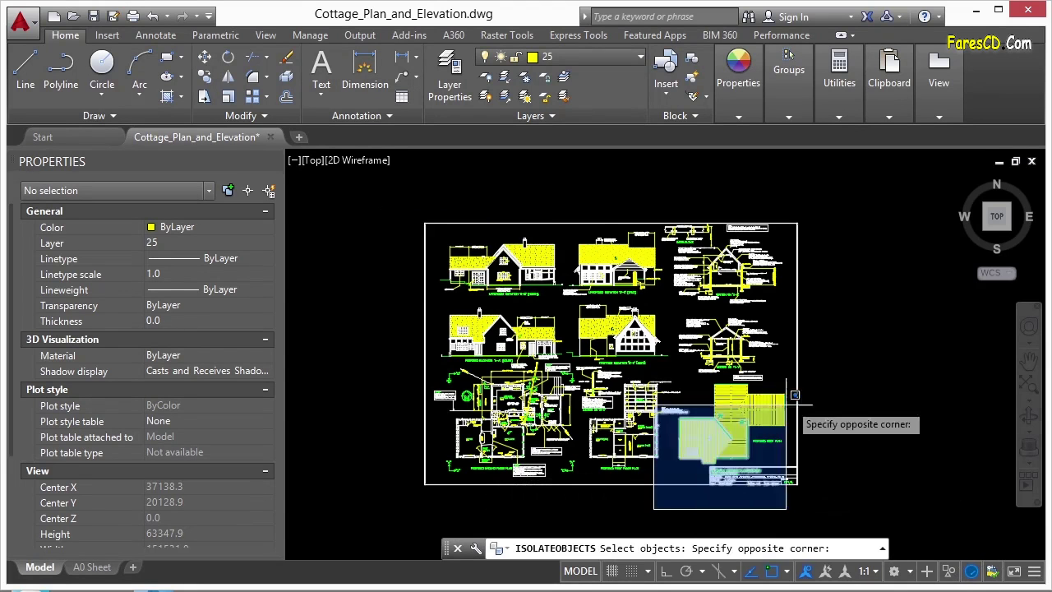
left_click(822, 357)
key("Return")
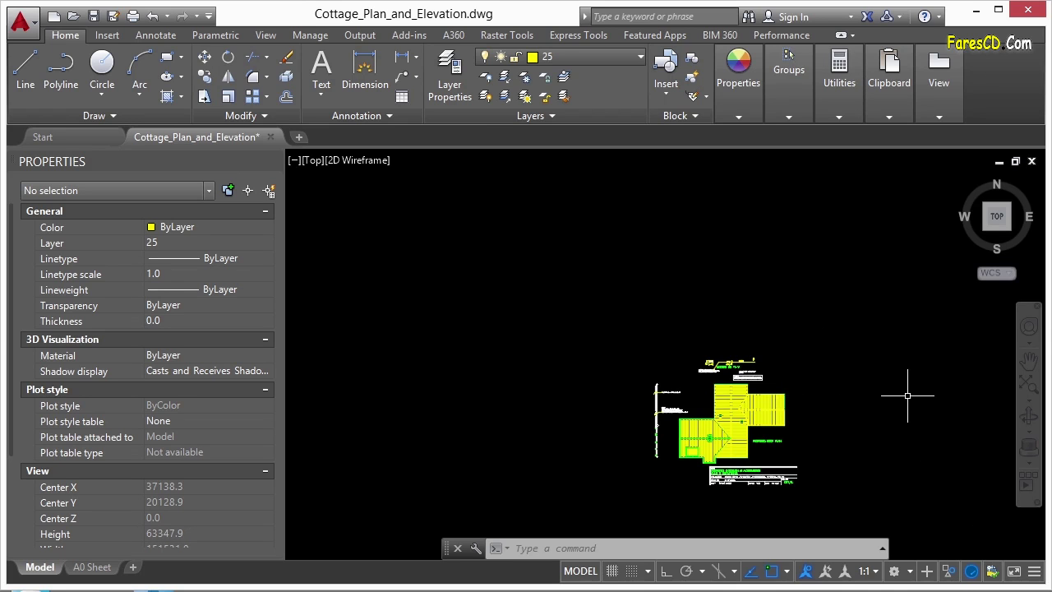
left_click(948, 572)
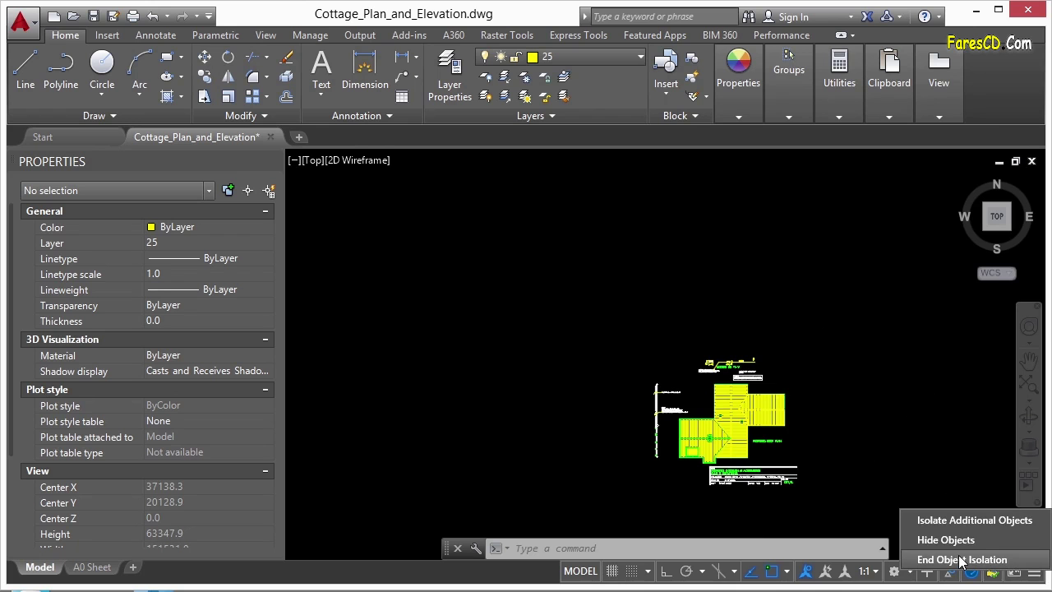
left_click(961, 559)
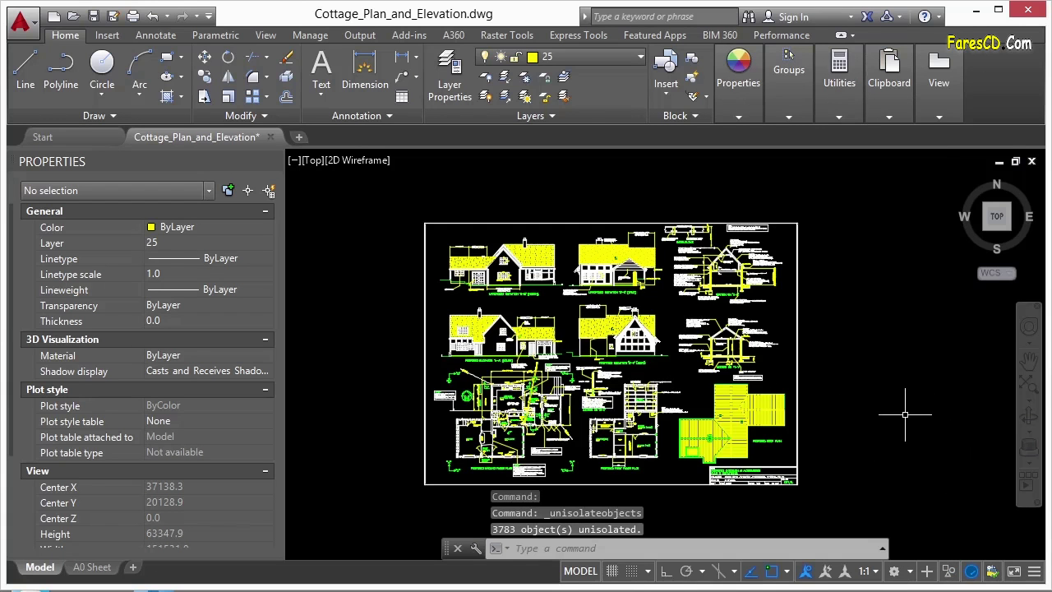